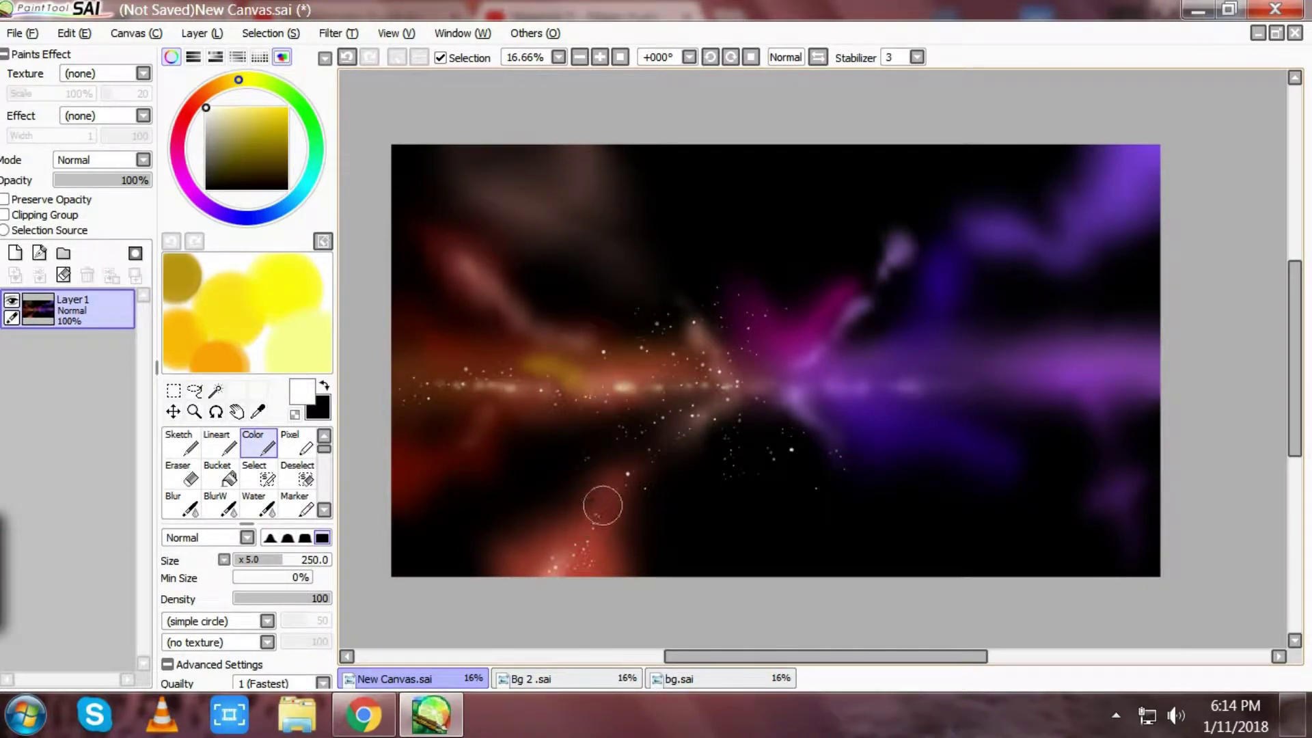
Step: Paint sparkle dots up the lower-left diagonal trail toward the centre and at the band's left end
mouse_move(583, 531)
mouse_down()
mouse_move(607, 521)
mouse_move(618, 454)
mouse_up()
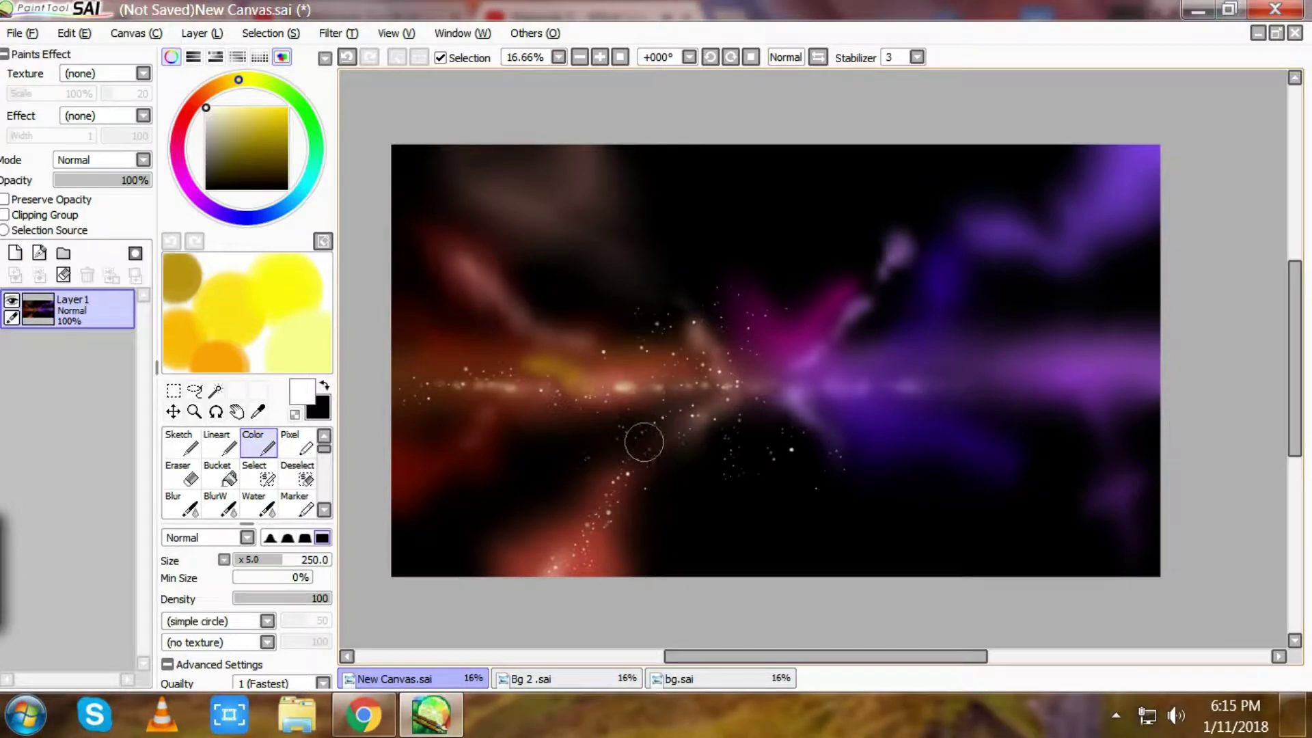
drag(575, 534, 727, 384)
mouse_move(512, 573)
mouse_down()
mouse_move(521, 515)
mouse_move(574, 501)
mouse_move(639, 396)
mouse_up()
drag(558, 575, 720, 408)
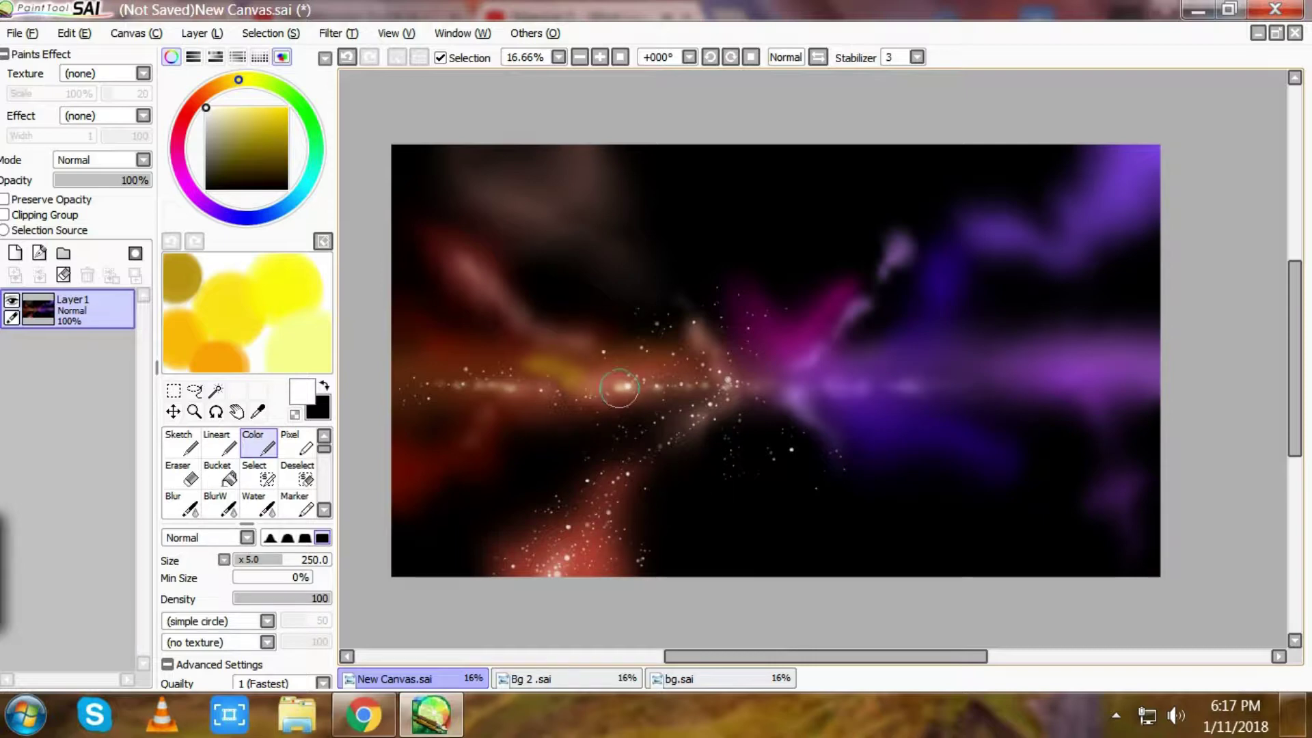
drag(395, 389, 462, 407)
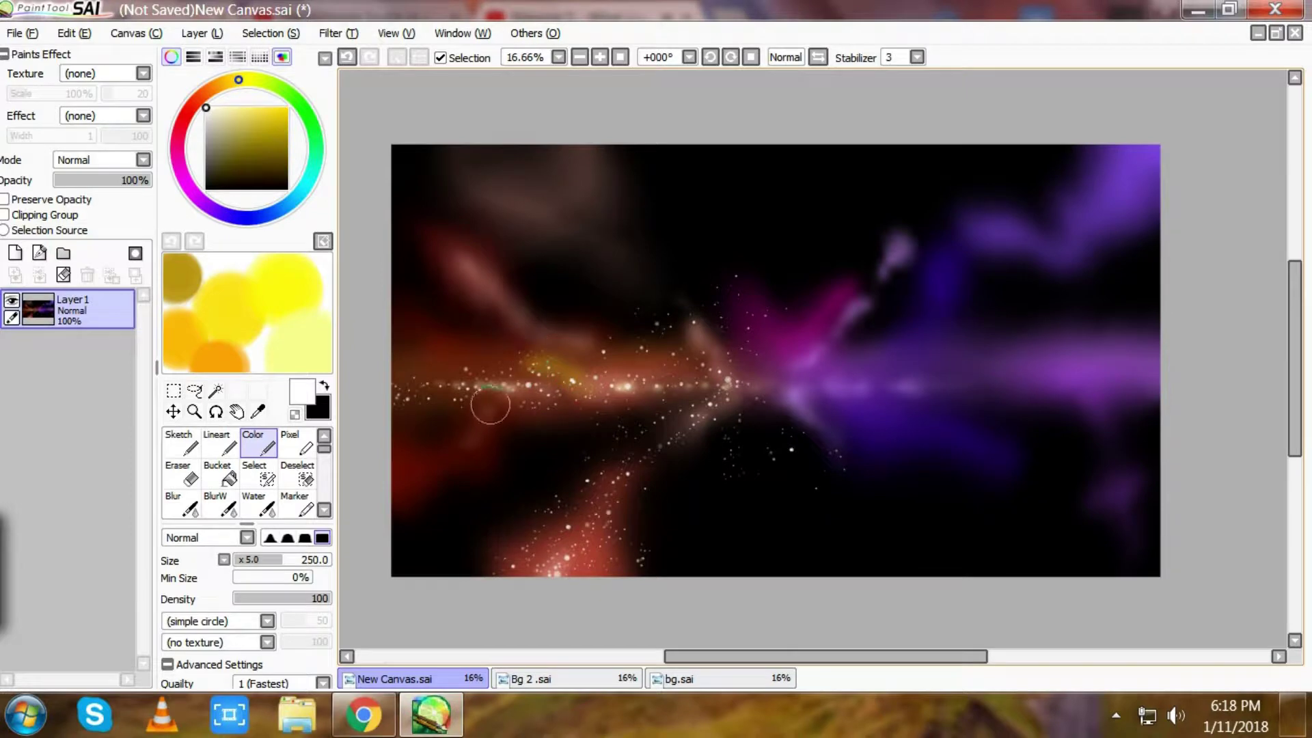
Step: Paint an orange squiggle in the lower-left corner and smear it into a soft glow with the Water tool
mouse_move(404, 555)
mouse_down()
mouse_move(434, 540)
mouse_move(522, 427)
mouse_up()
key(w)
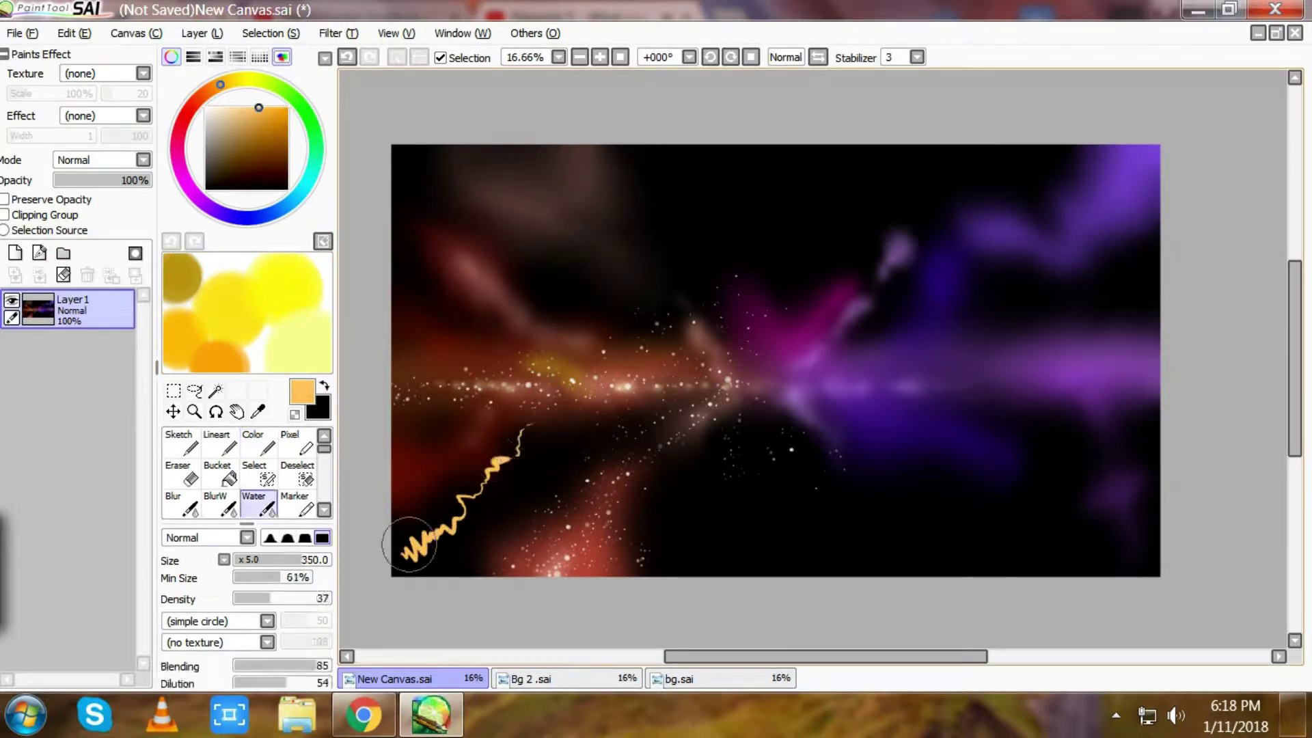
drag(412, 549, 529, 429)
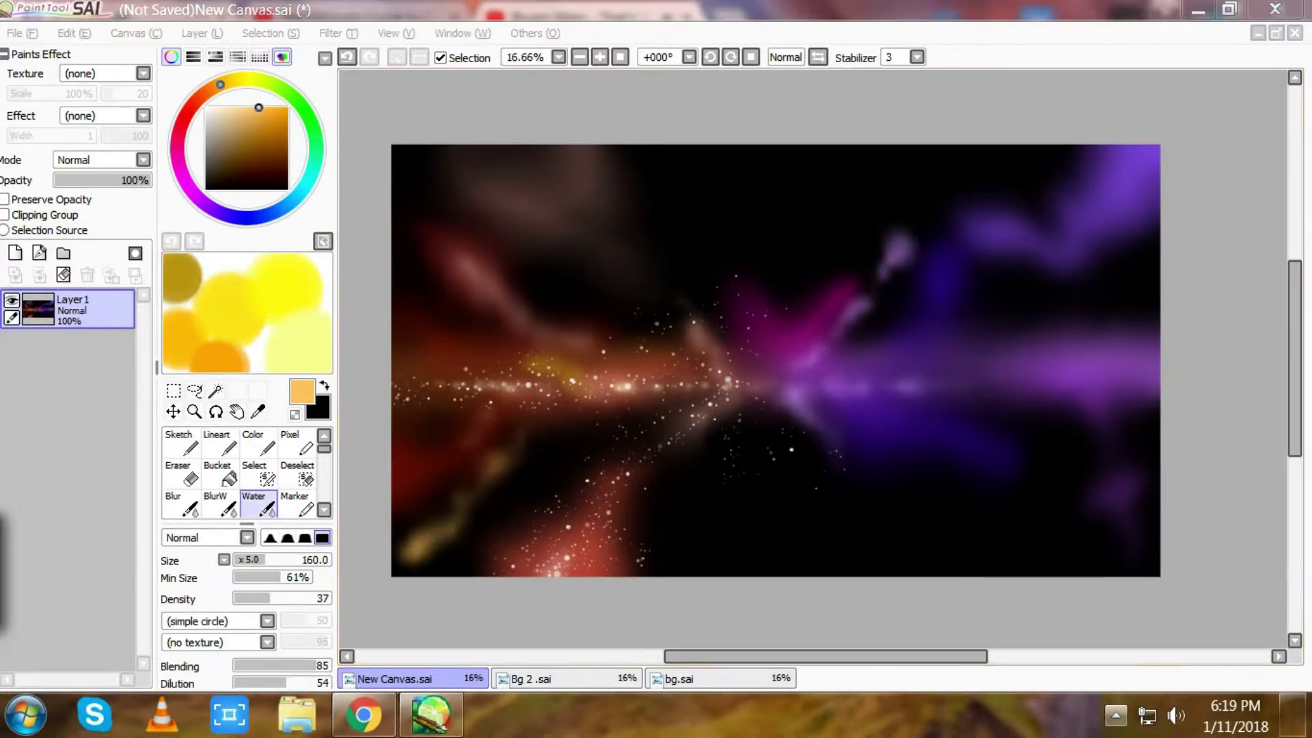
click(770, 457)
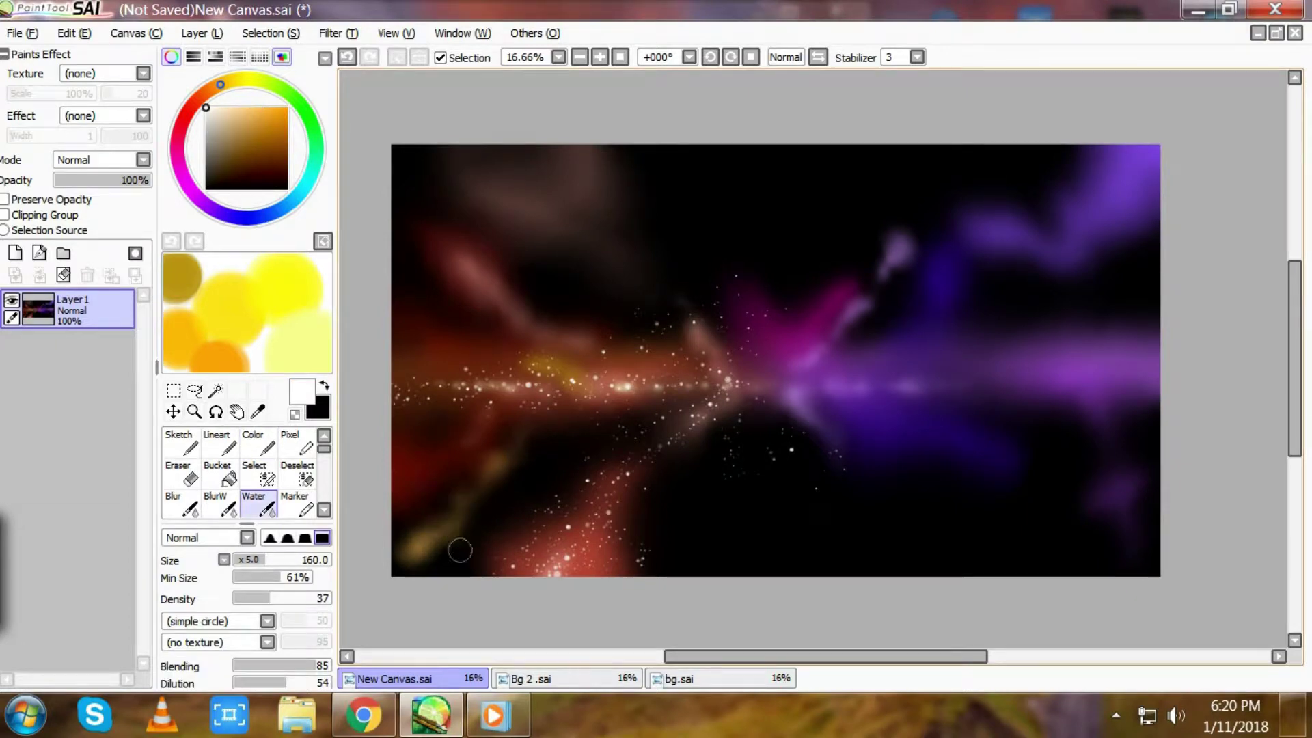
Step: Paint a pale yellow glow streak above the band and blend it with the Water tool
key(c)
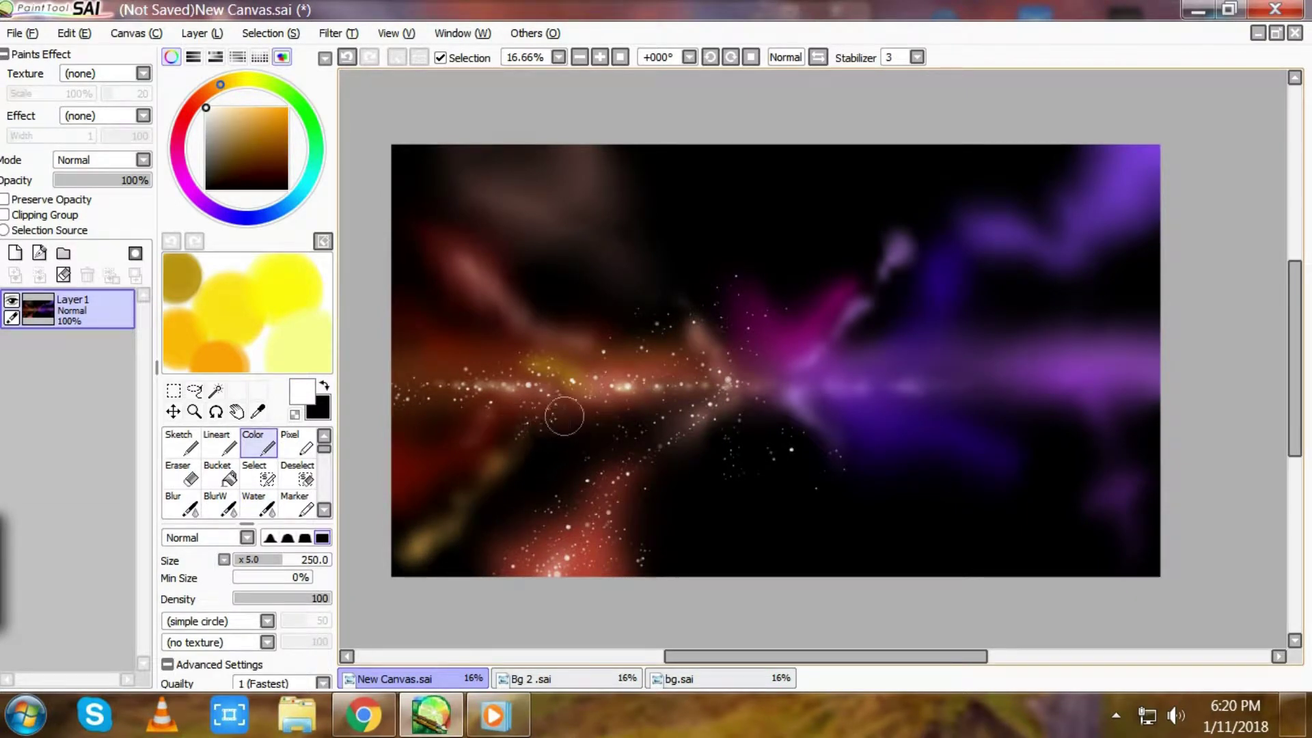
click(182, 277)
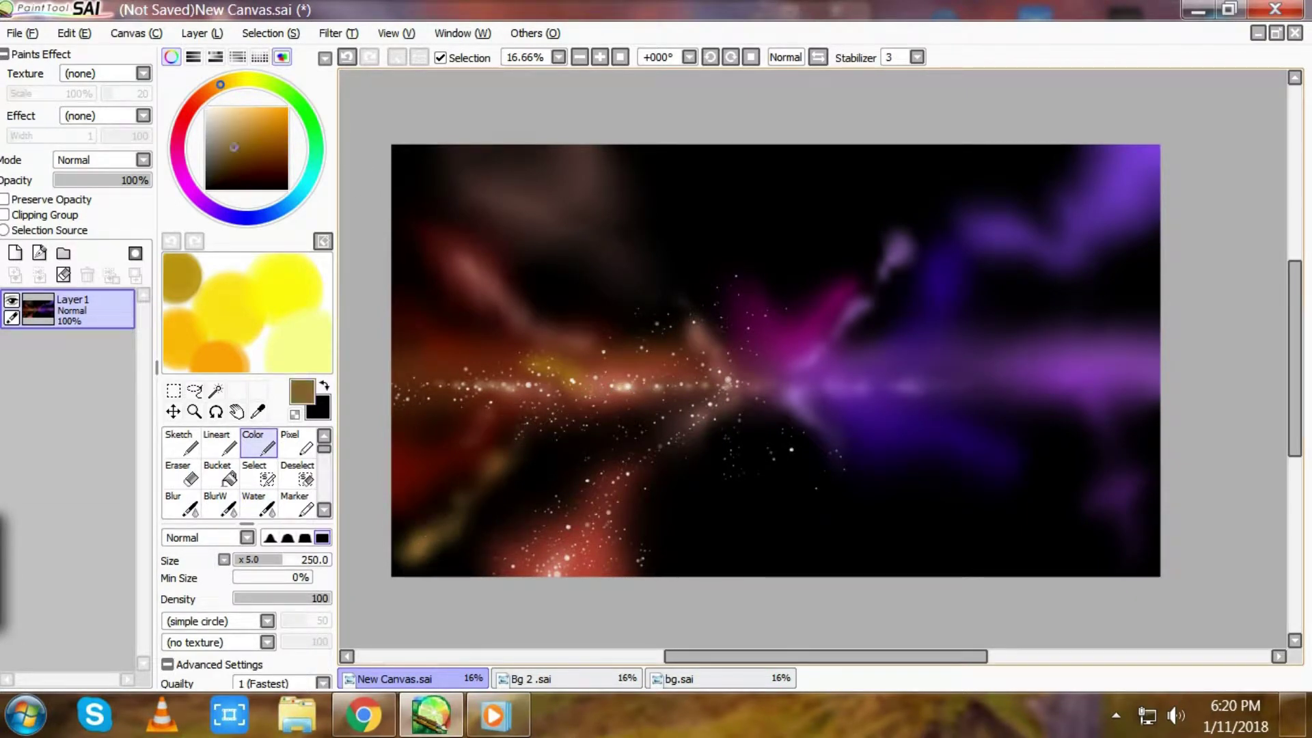
click(301, 334)
drag(617, 351, 641, 297)
key(w)
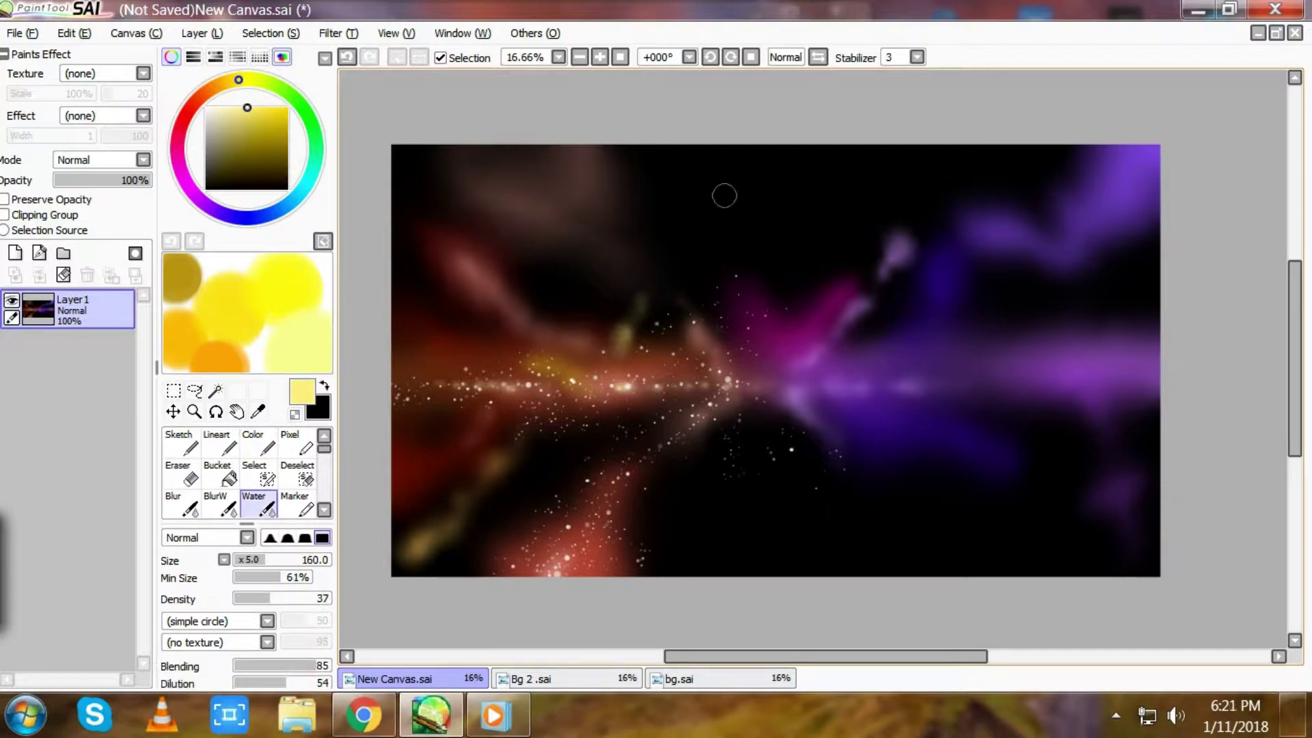
key(c)
key(alt+Tab)
key(alt+Tab)
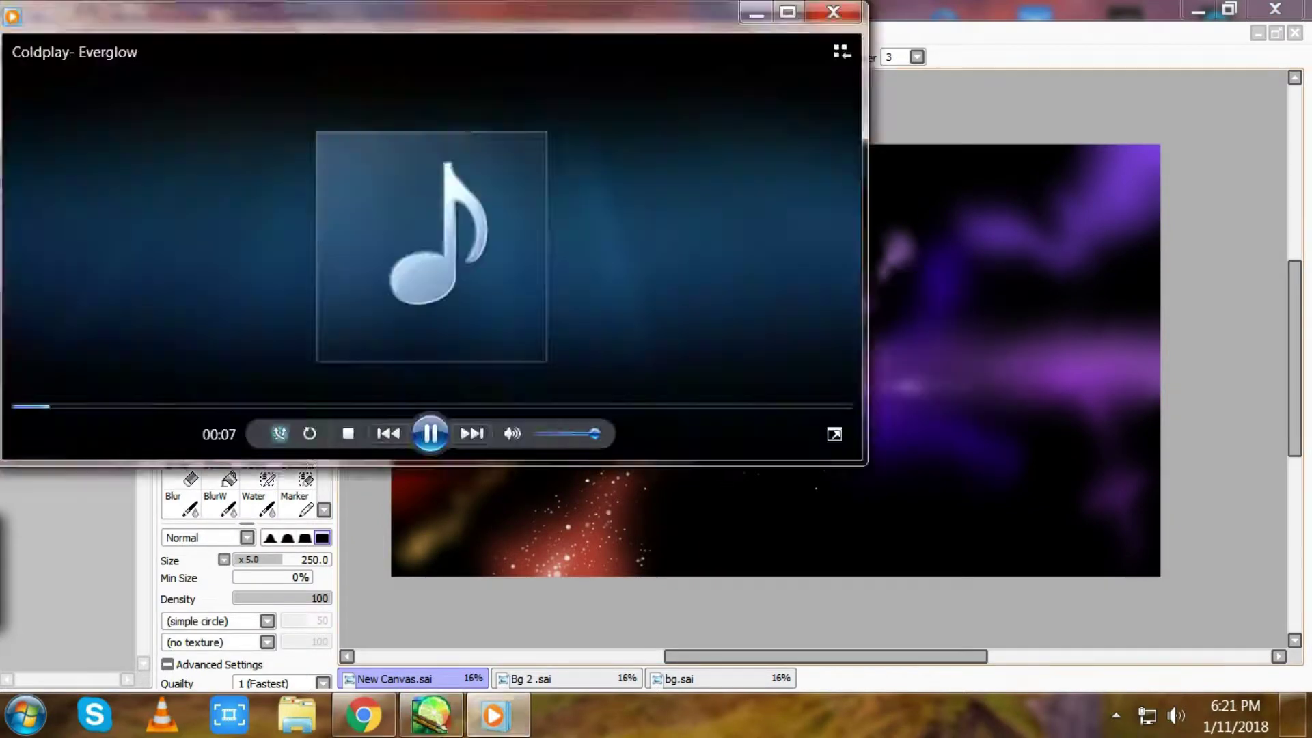
alt+click(366, 542)
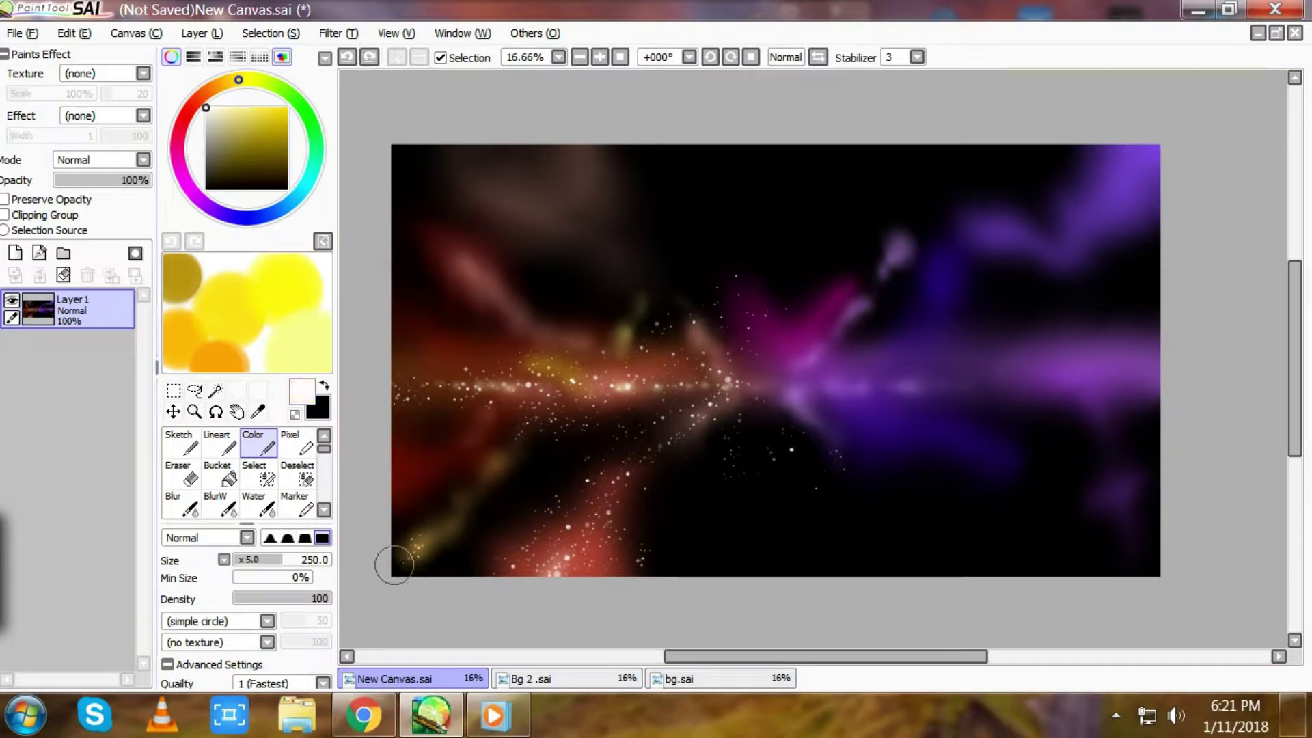
Step: Dab tiny white stars in the lower-left glow and up into the upper-left red nebula
click(453, 562)
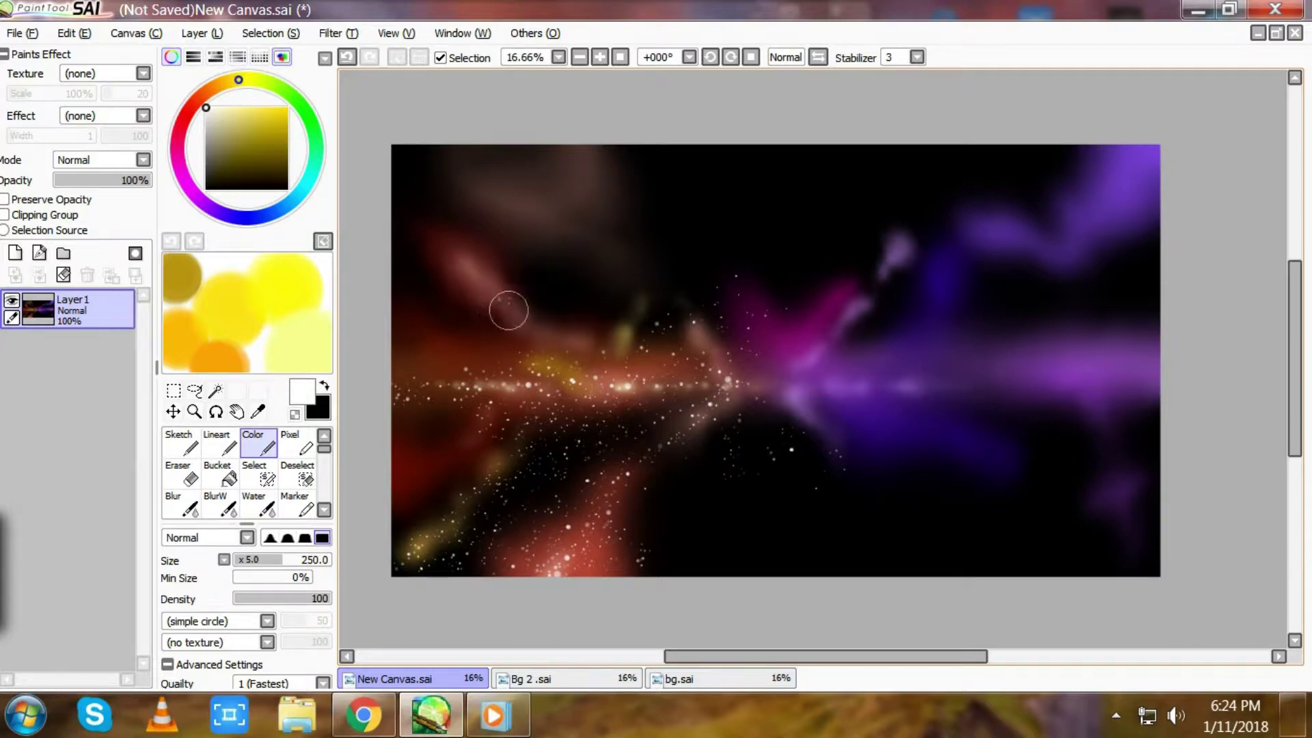
drag(519, 324, 552, 355)
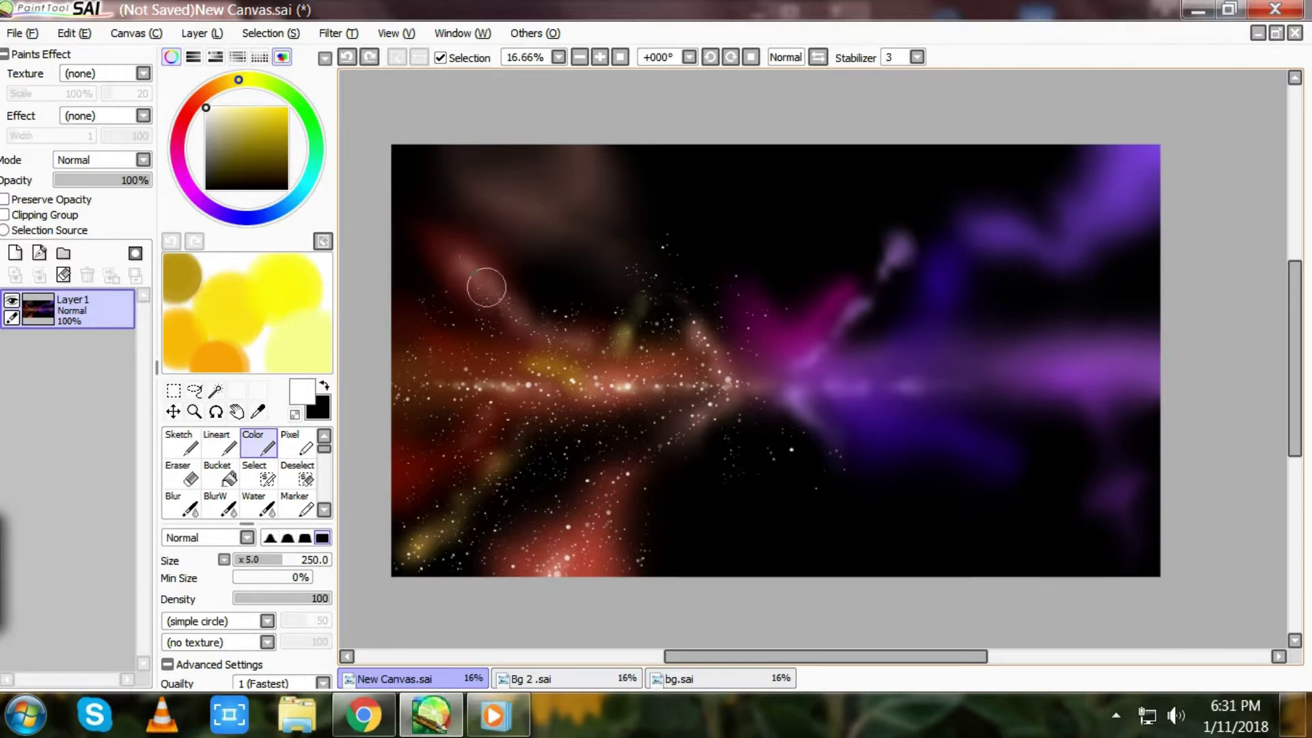
mouse_move(479, 274)
mouse_down()
mouse_move(469, 264)
mouse_move(461, 312)
mouse_up()
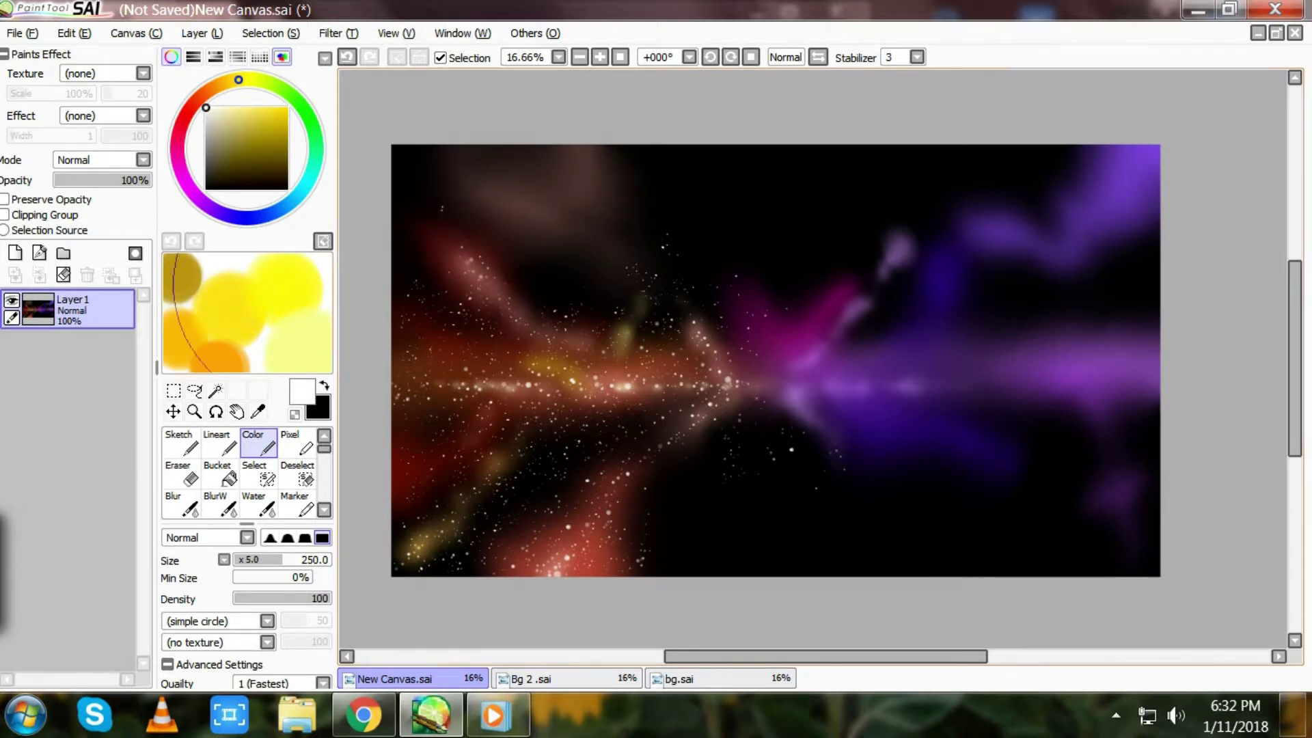
Step: On a new layer, paint white star dots across the upper-left sky and along the red nebula
key(ctrl+shift+n)
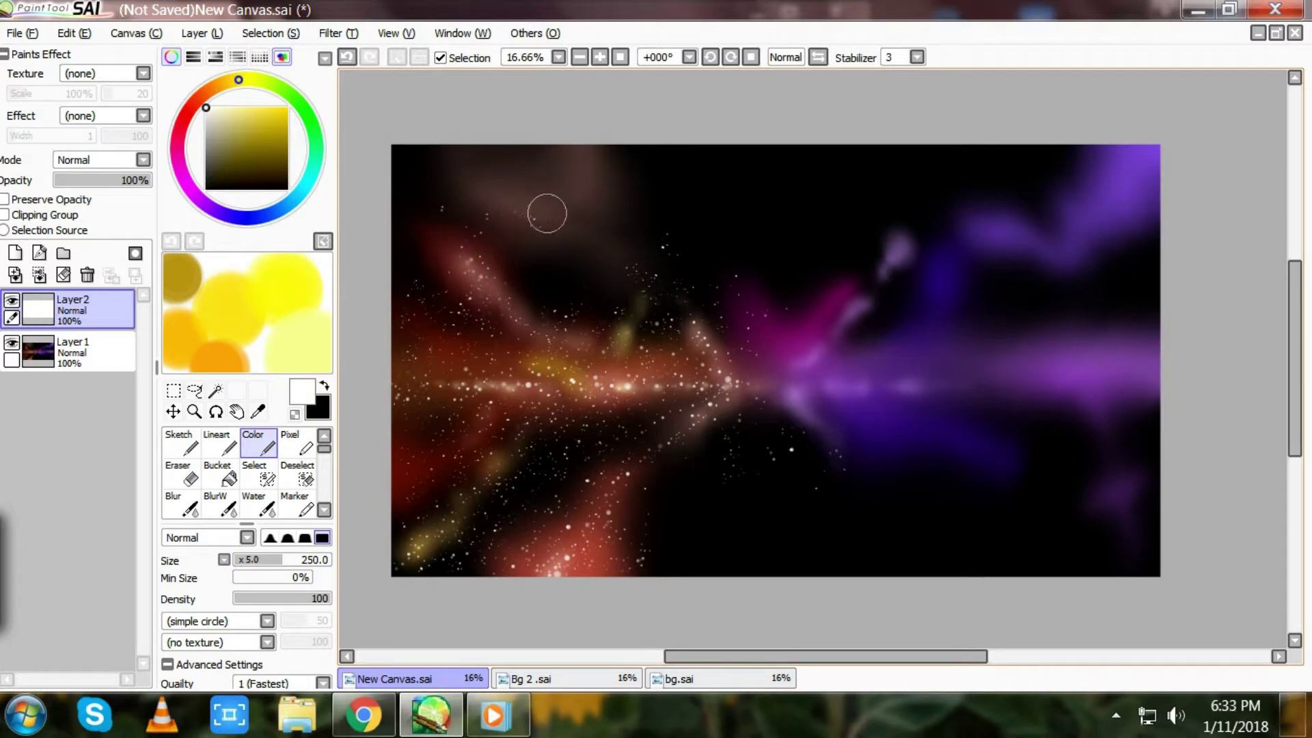
mouse_move(518, 197)
mouse_down()
mouse_move(519, 173)
mouse_move(588, 209)
mouse_up()
click(580, 209)
drag(454, 252, 432, 267)
Step: Paste nine copies of the star spatter into empty sky areas, including the right side, then deselect
key(ctrl+v)
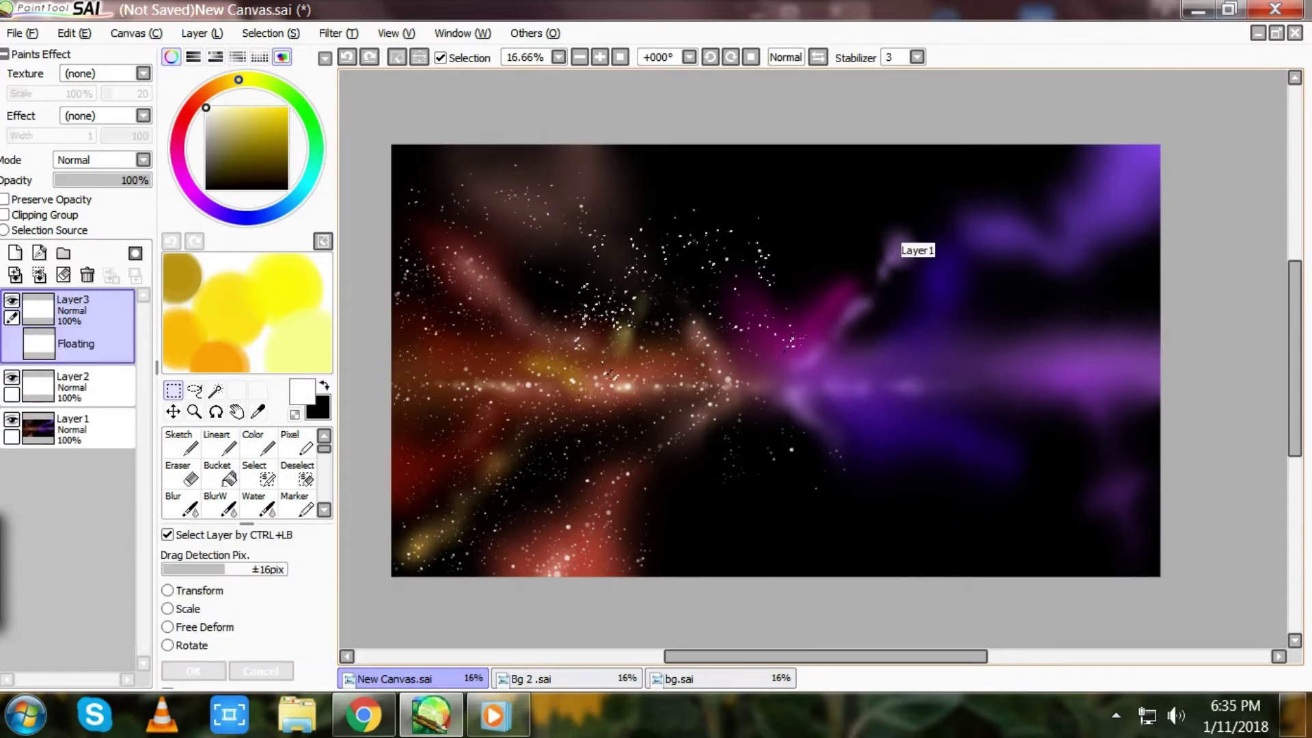
key(ctrl+v)
key(ctrl+v)
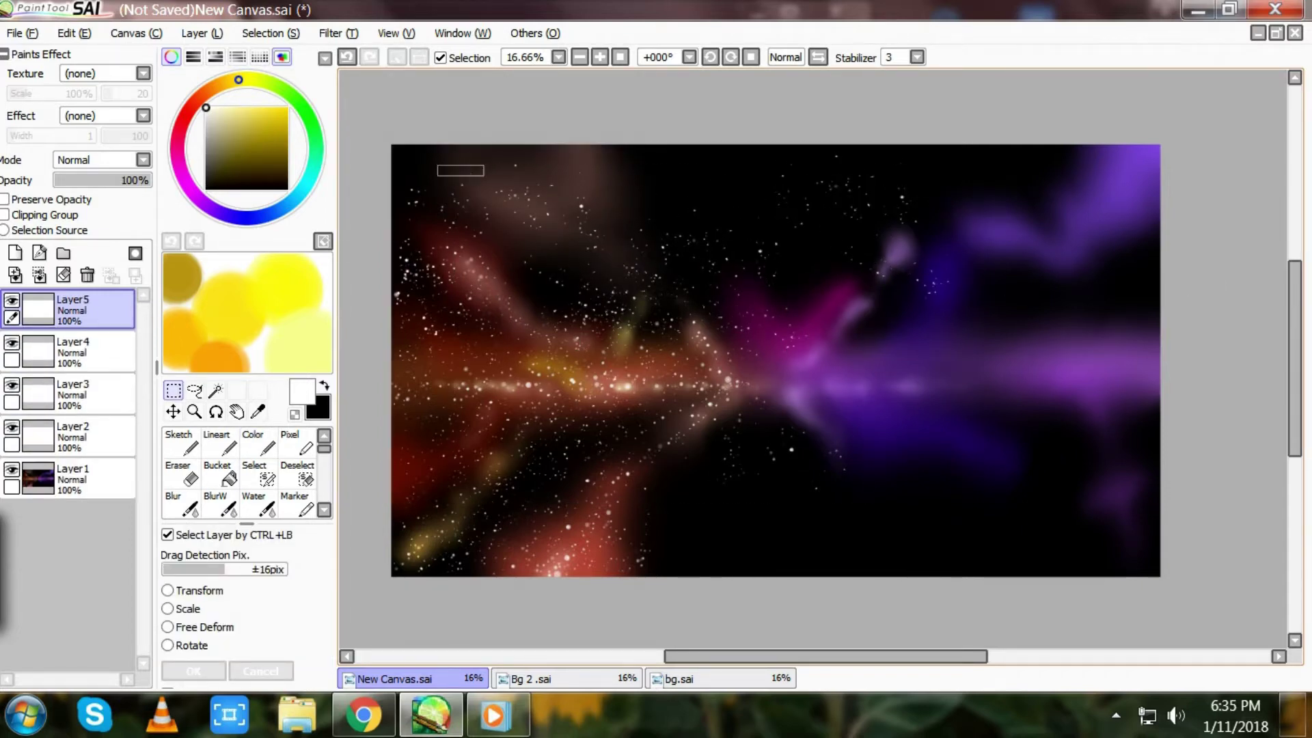
key(ctrl+v)
key(ctrl+v)
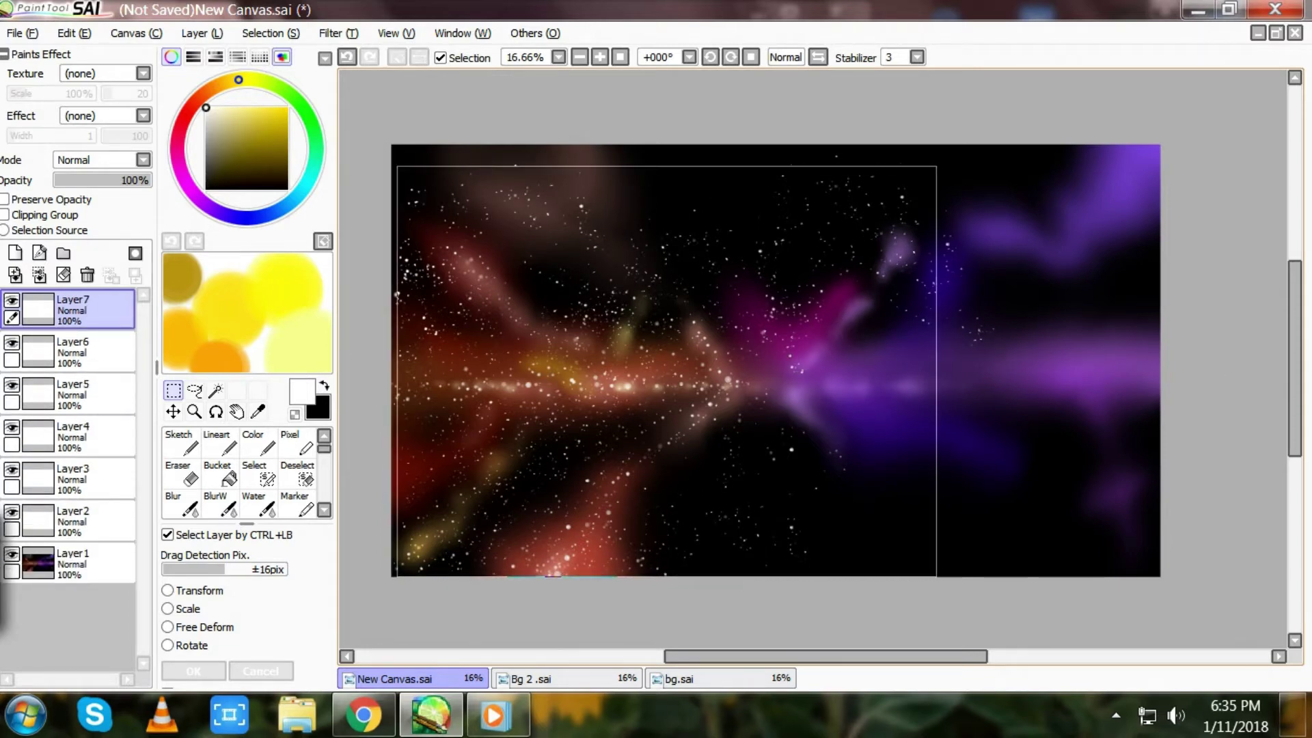
key(ctrl+v)
key(ctrl+v)
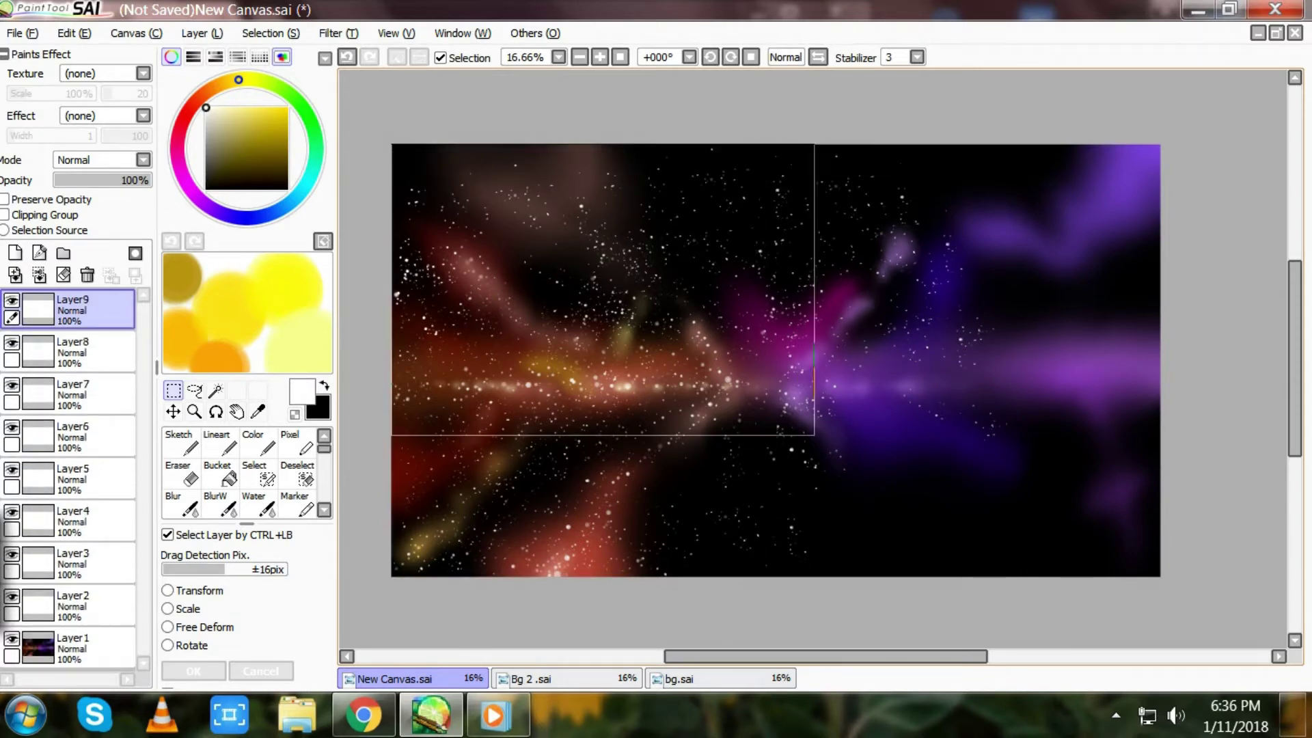
key(ctrl+v)
key(ctrl+v)
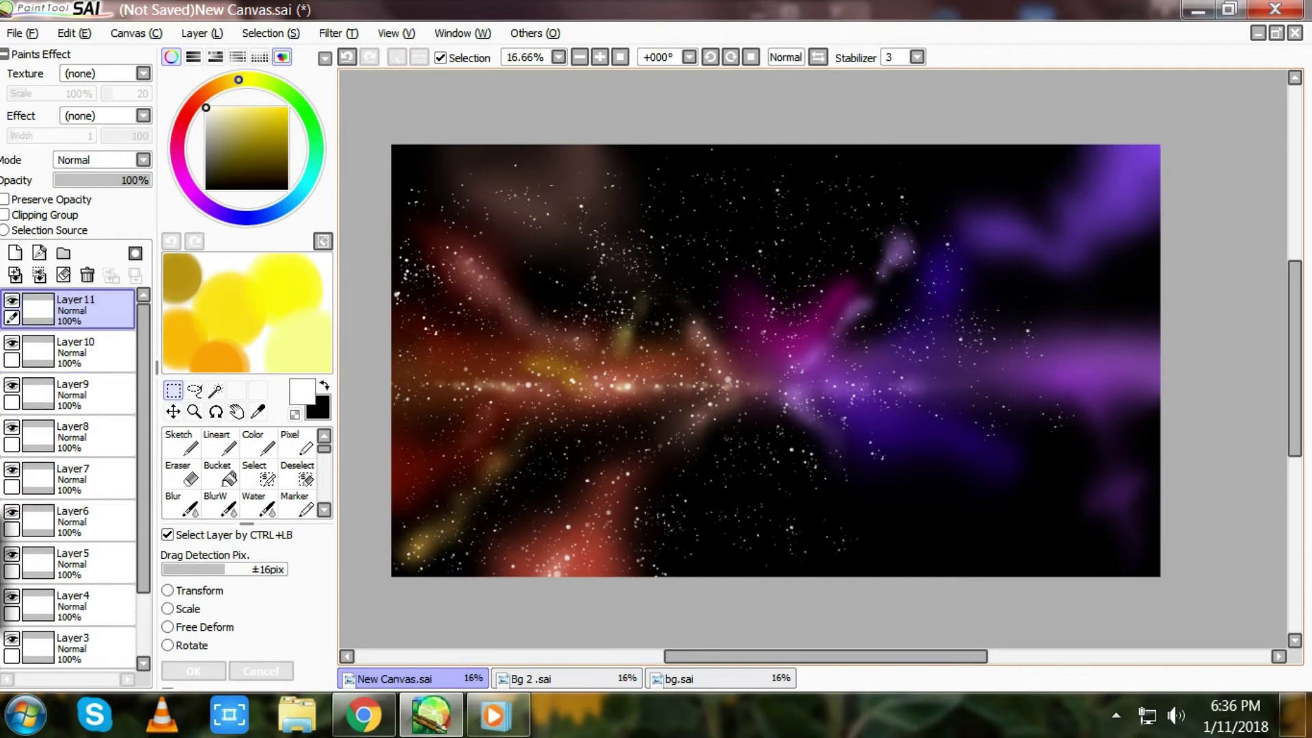
key(ctrl+v)
key(ctrl+v)
key(ctrl+v)
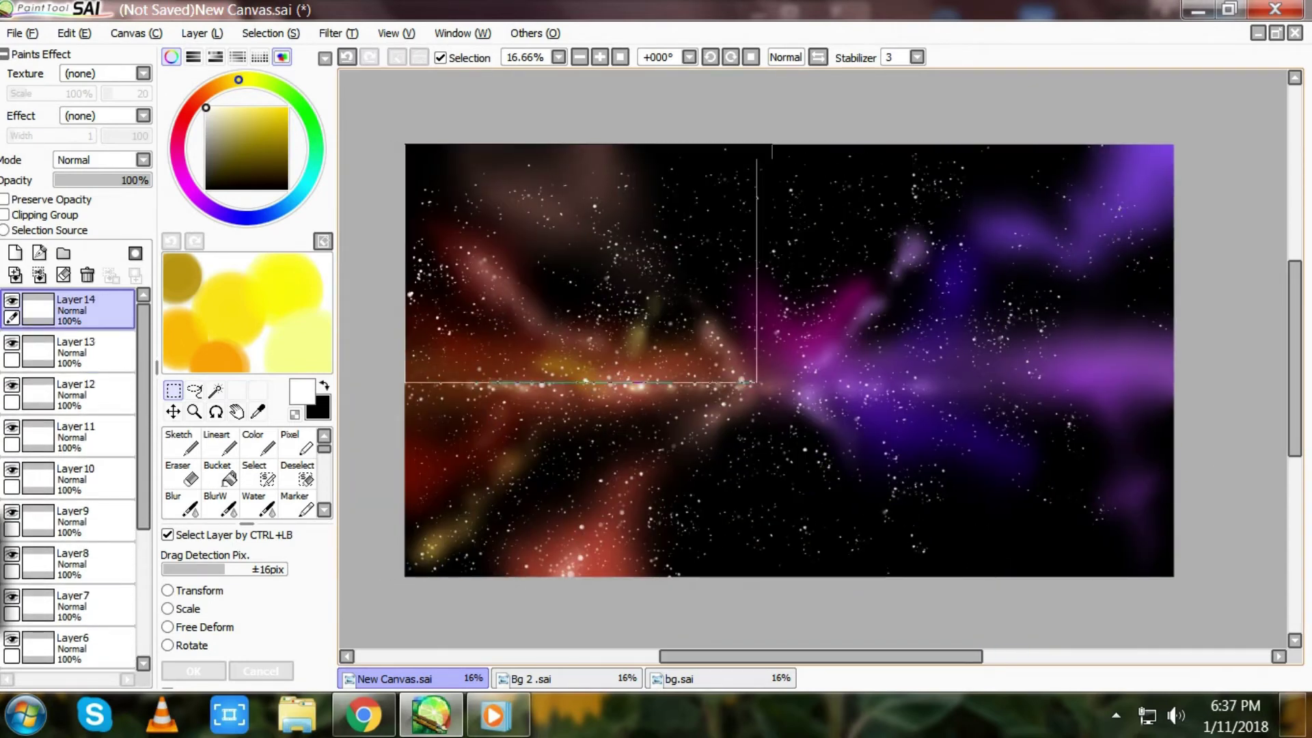
key(ctrl+v)
key(ctrl+v)
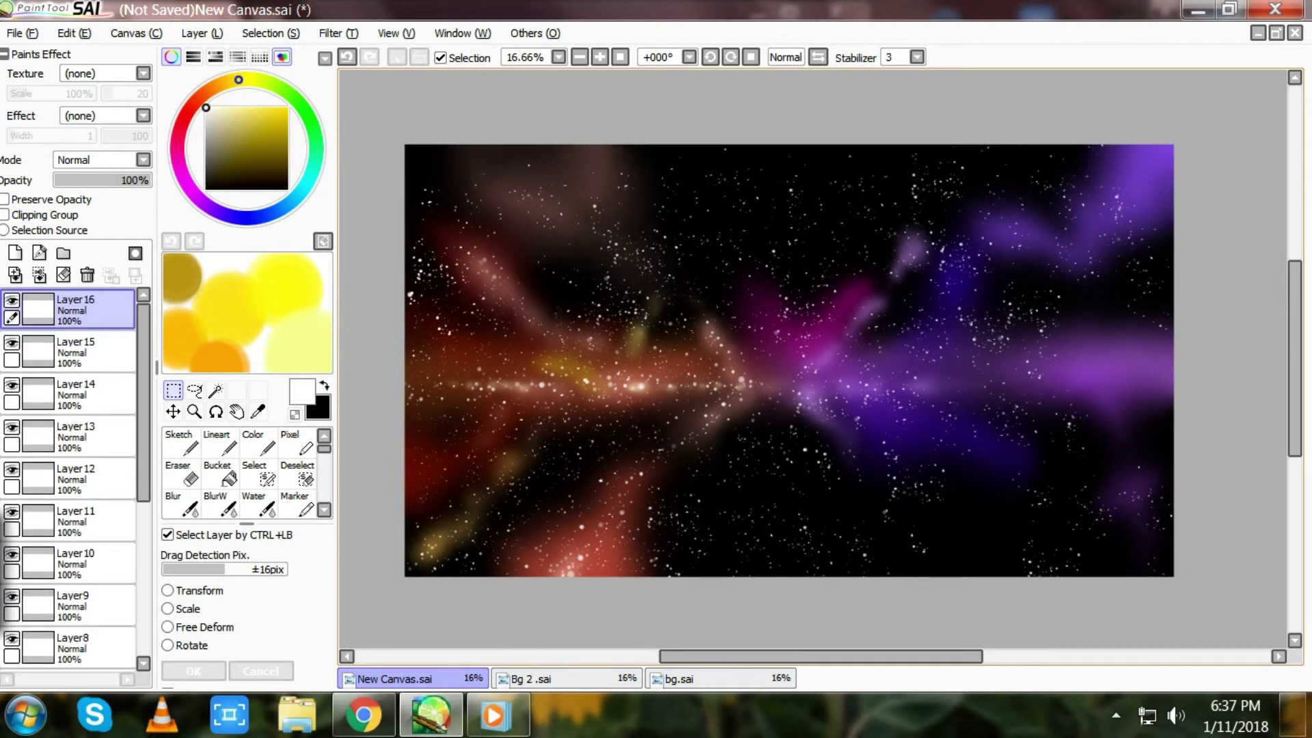
key(ctrl+v)
key(ctrl+v)
key(ctrl+v)
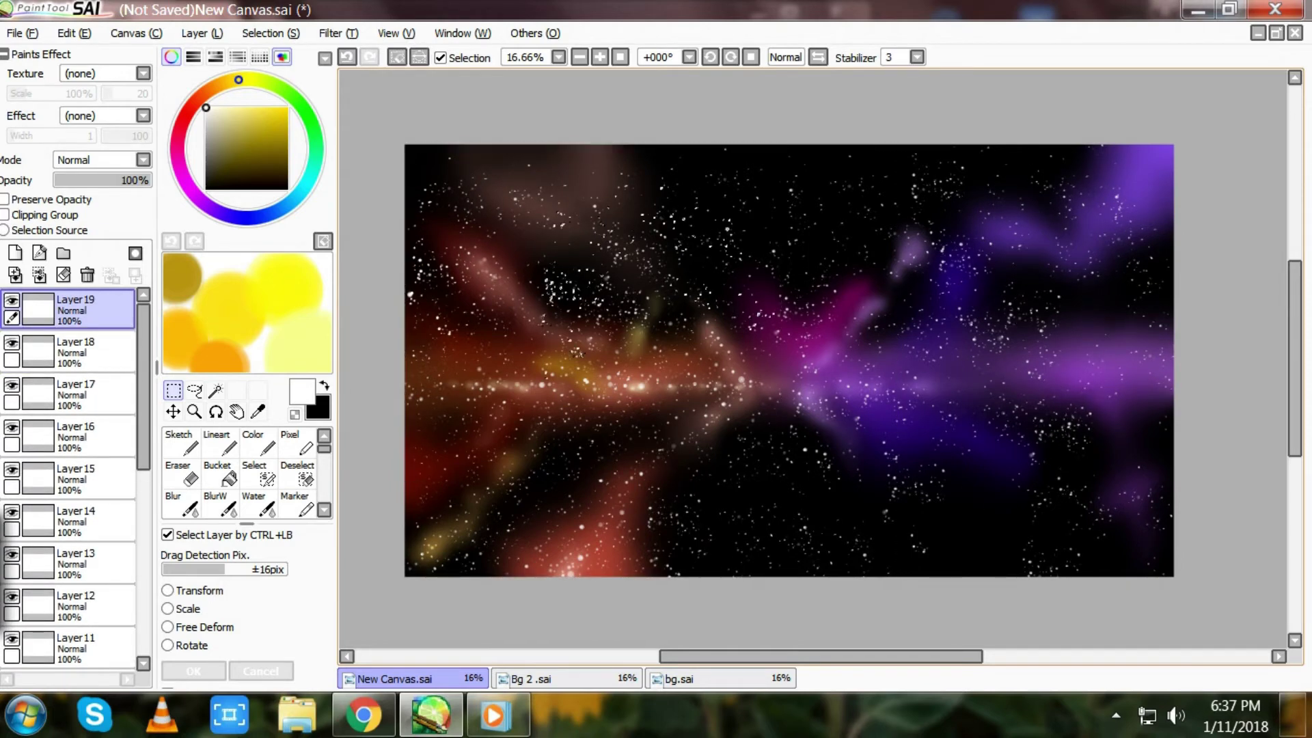
key(ctrl+v)
key(ctrl+v)
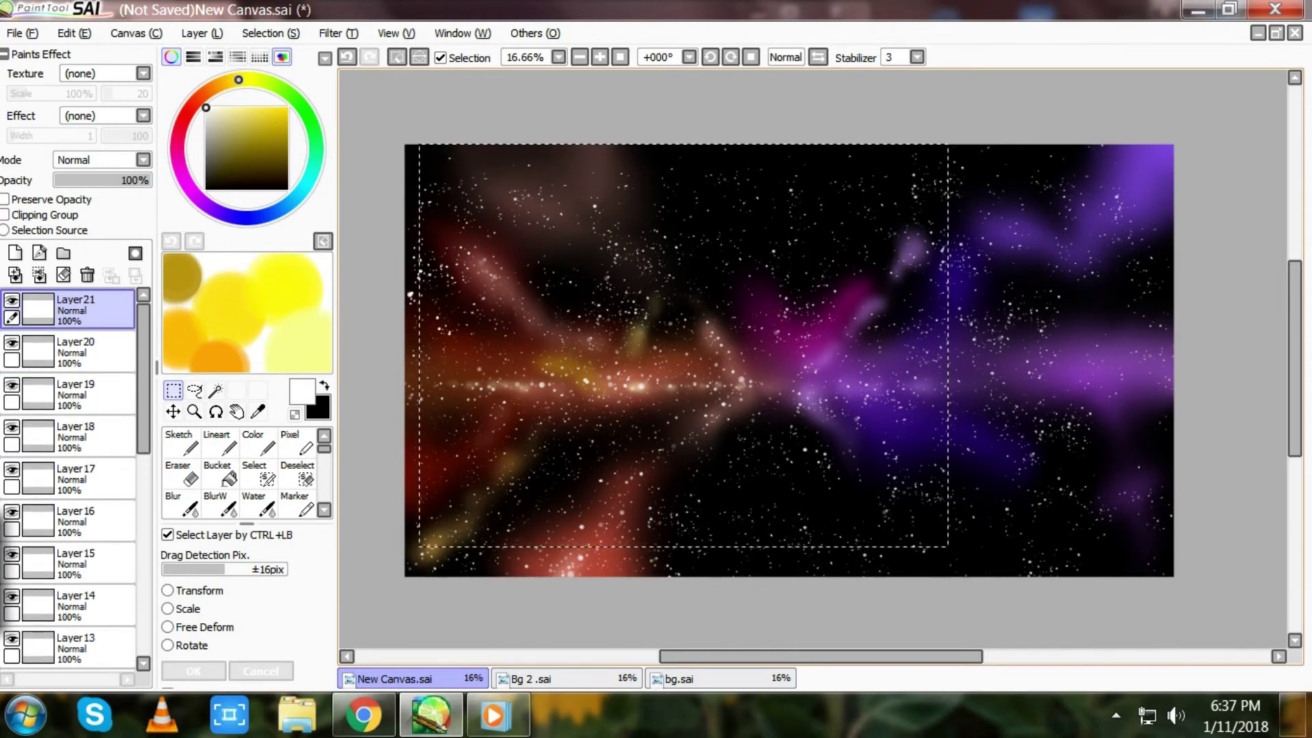
key(ctrl+d)
key(b)
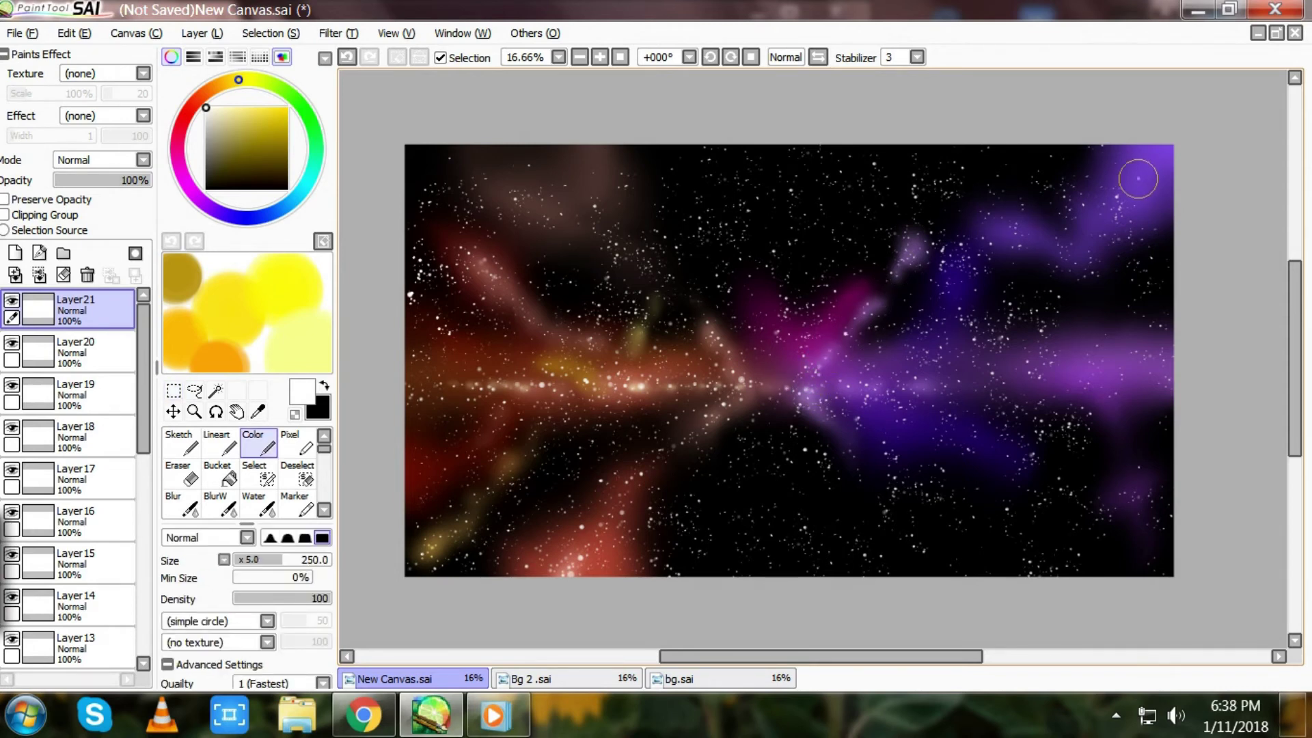
Step: Extend faint white sparkles through the purple nebula band, then export the painting as a JPEG
drag(1017, 382, 1161, 375)
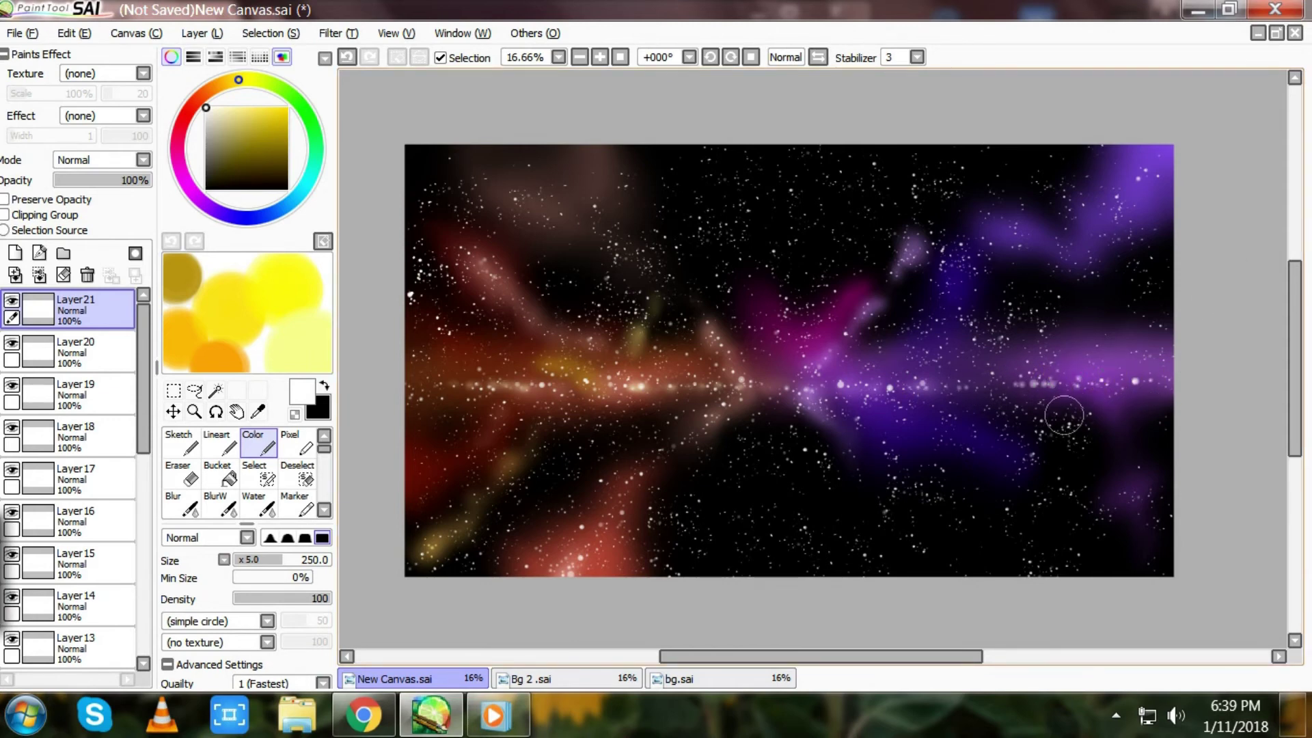
click(20, 33)
click(294, 252)
click(651, 430)
click(966, 594)
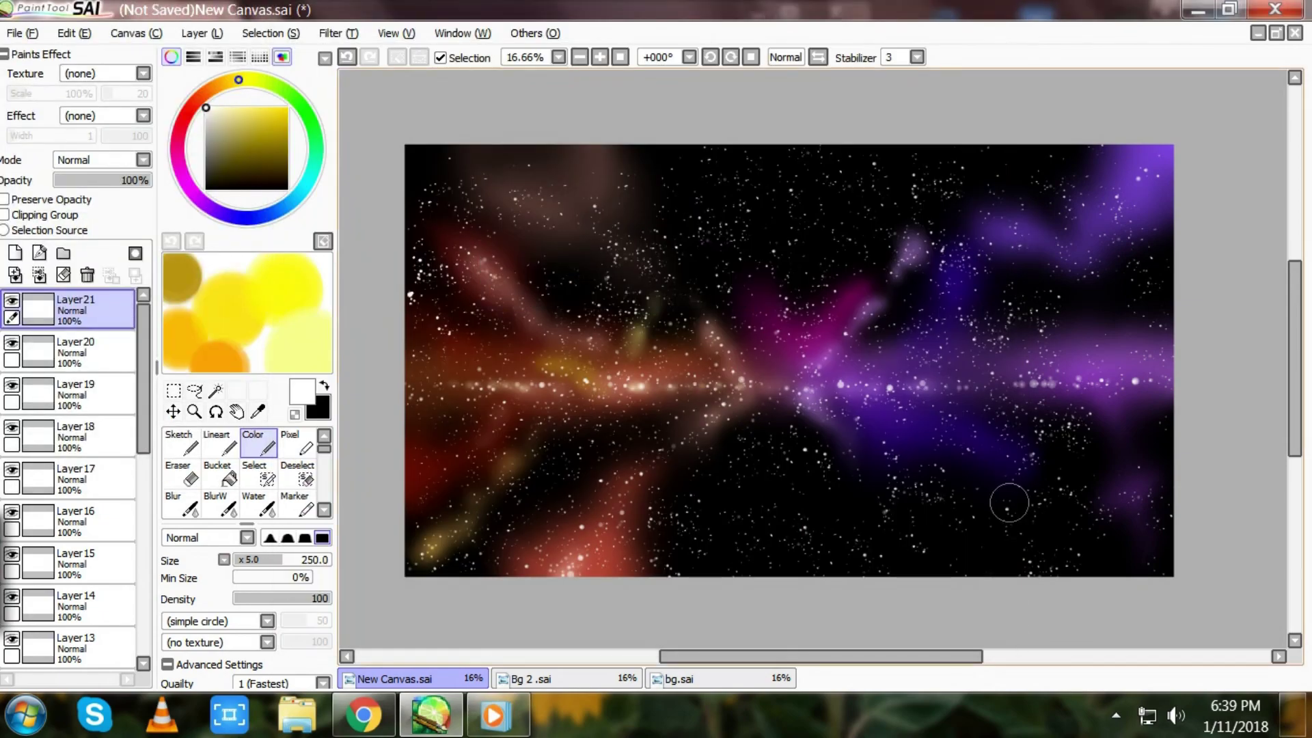